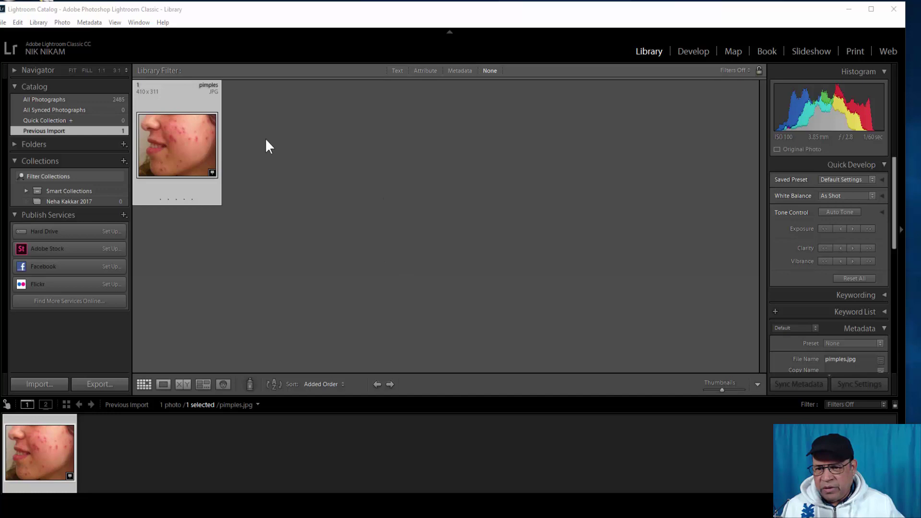
- Open pimples.jpg large in Loupe view and switch to the Develop module
double_click(196, 197)
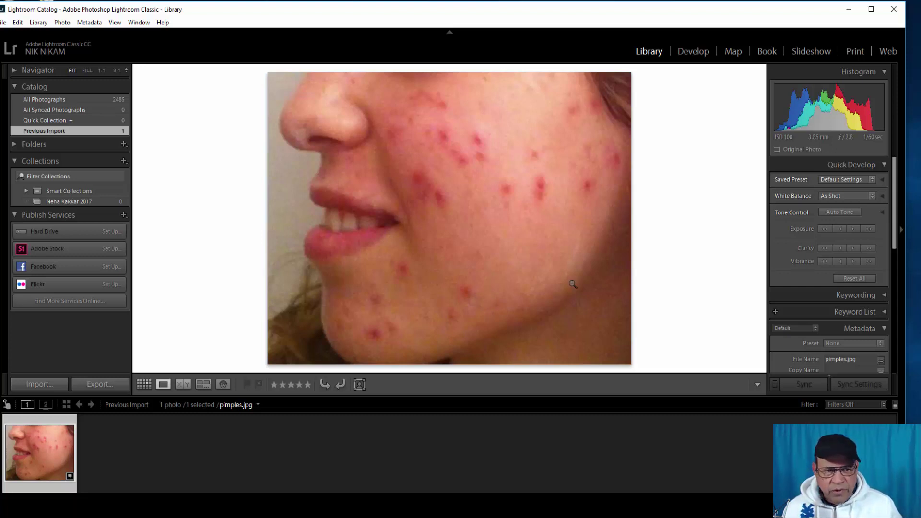
left_click(693, 51)
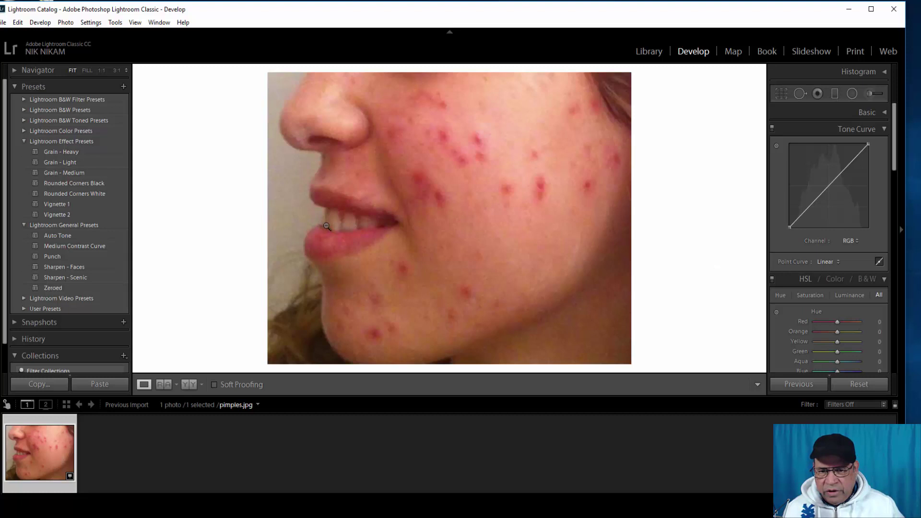
- Switch to Reference view and set the original pimples.jpg as the Reference beside the Active copy
left_click(163, 384)
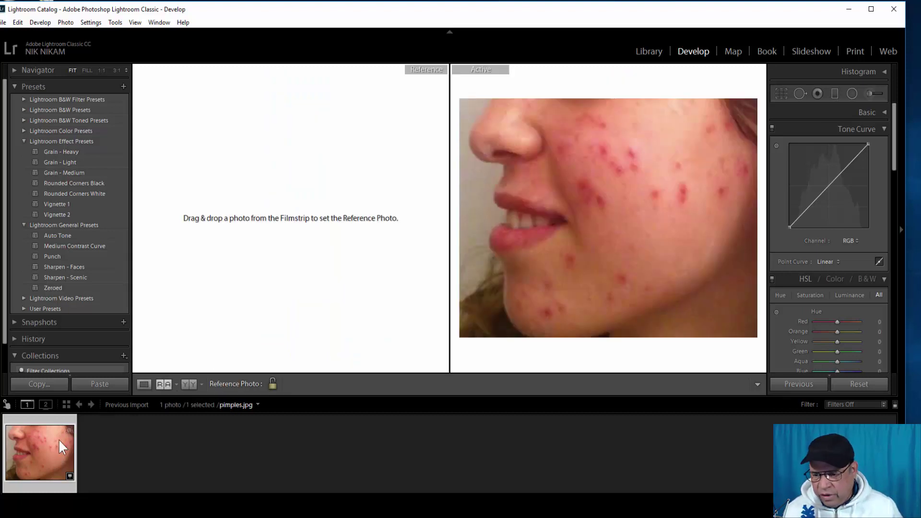
left_click_drag(50, 446, 203, 288)
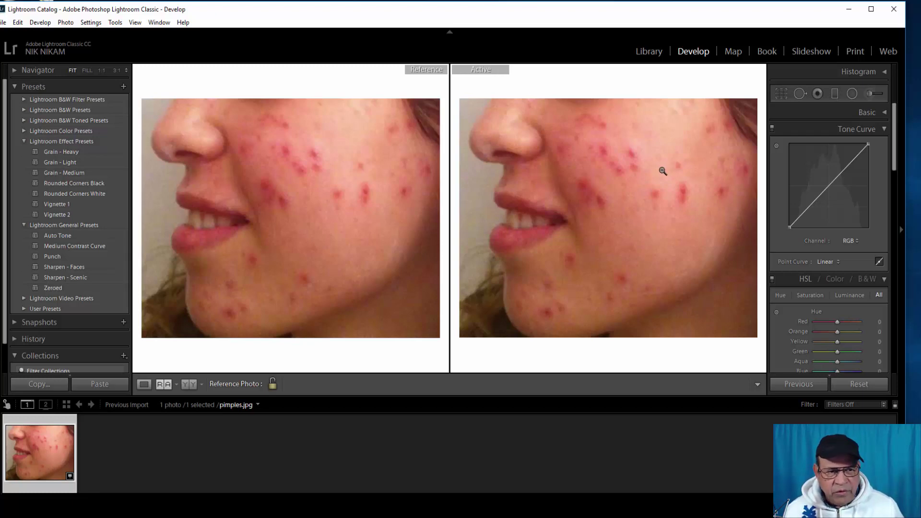
- Select Spot Removal in Heal mode at size 78 and heal the upper-cheek pimple
left_click(798, 93)
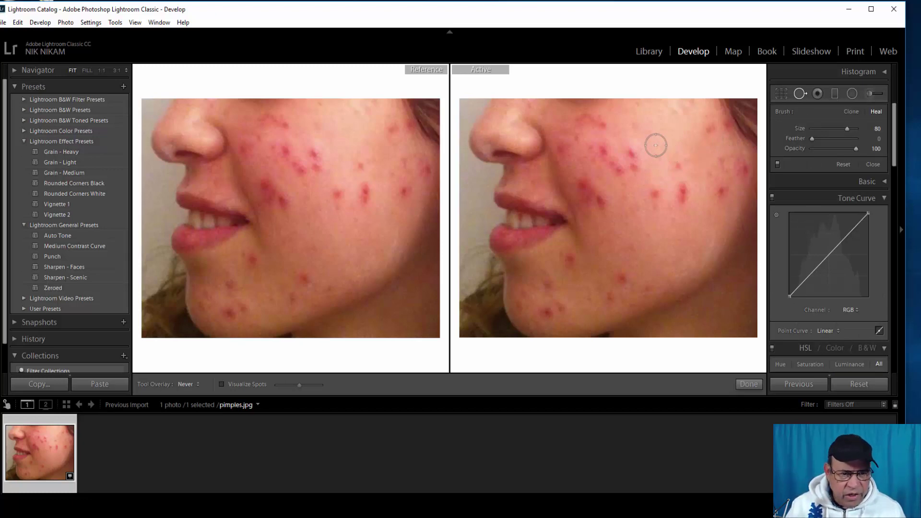
scroll(656, 145, "down", 3)
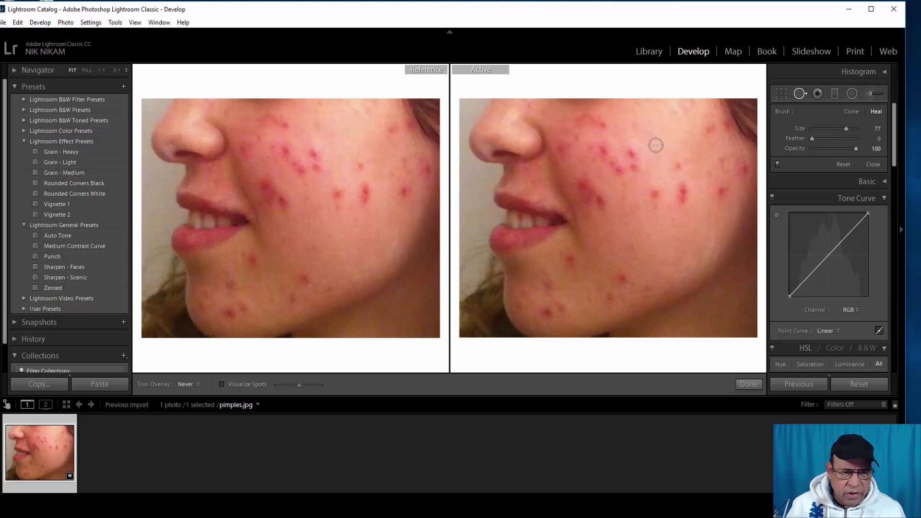
scroll(655, 145, "up", 2)
scroll(655, 144, "down", 1)
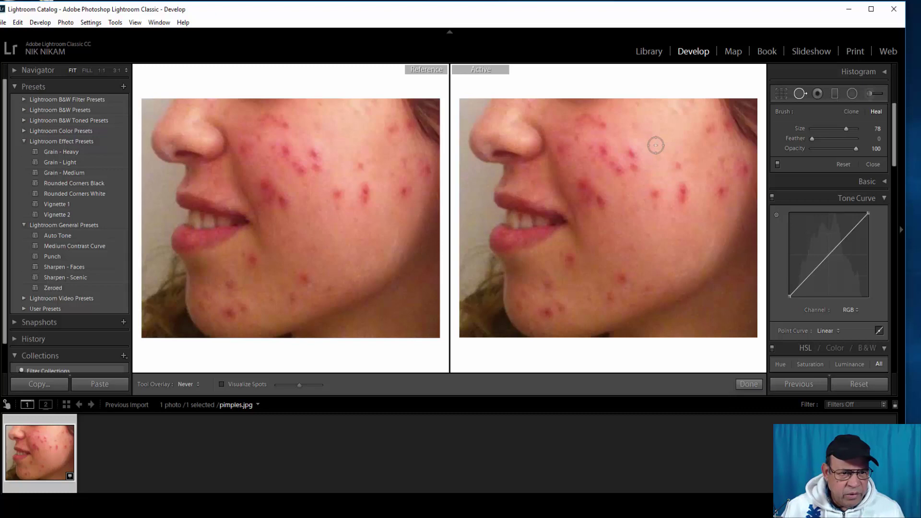
left_click(678, 165)
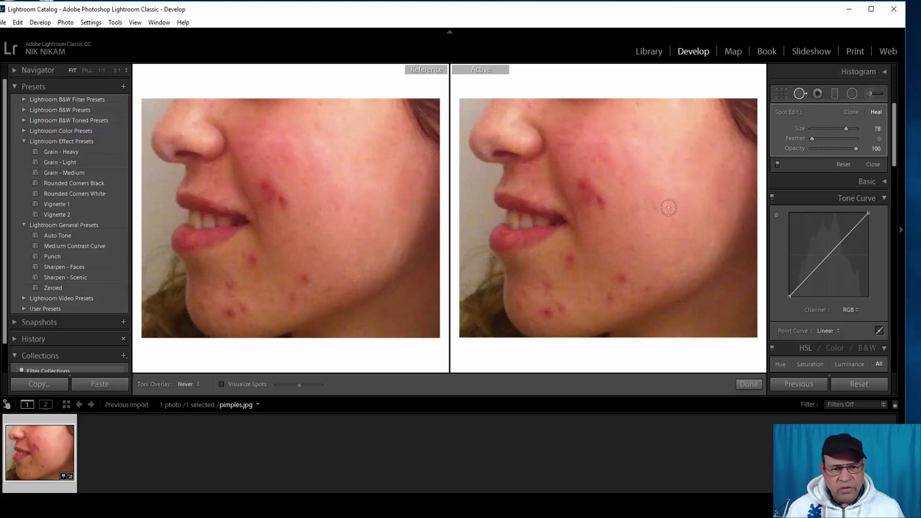
- Heal the remaining red spots on the cheek, lower cheek, below the nose and upper cheek
left_click(622, 277)
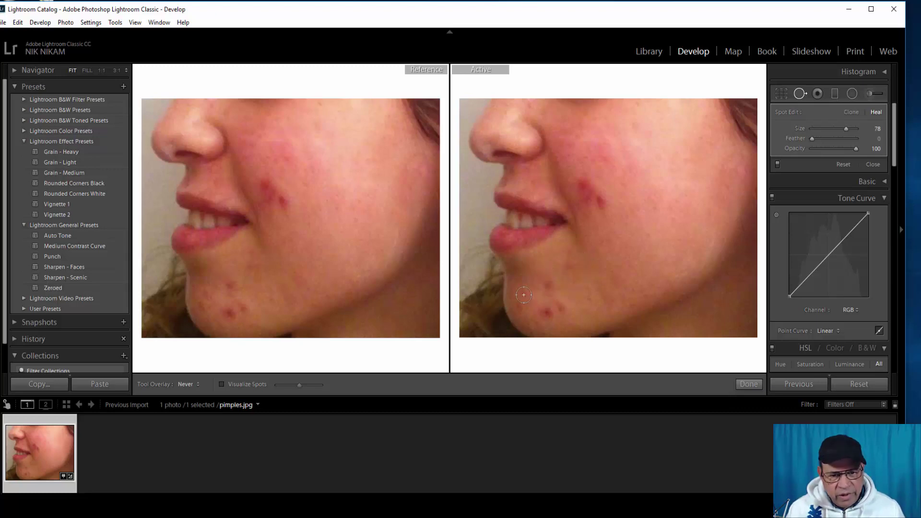
left_click(545, 311)
left_click(600, 200)
left_click(585, 186)
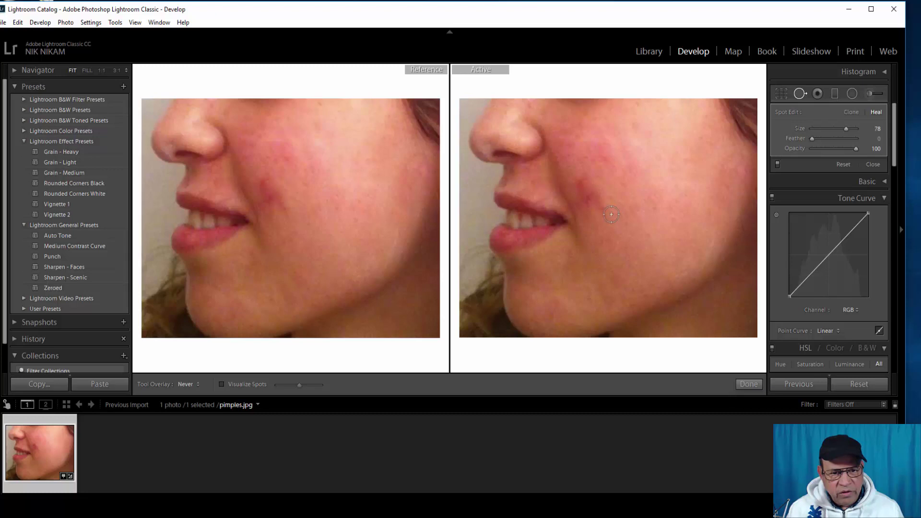
left_click(588, 200)
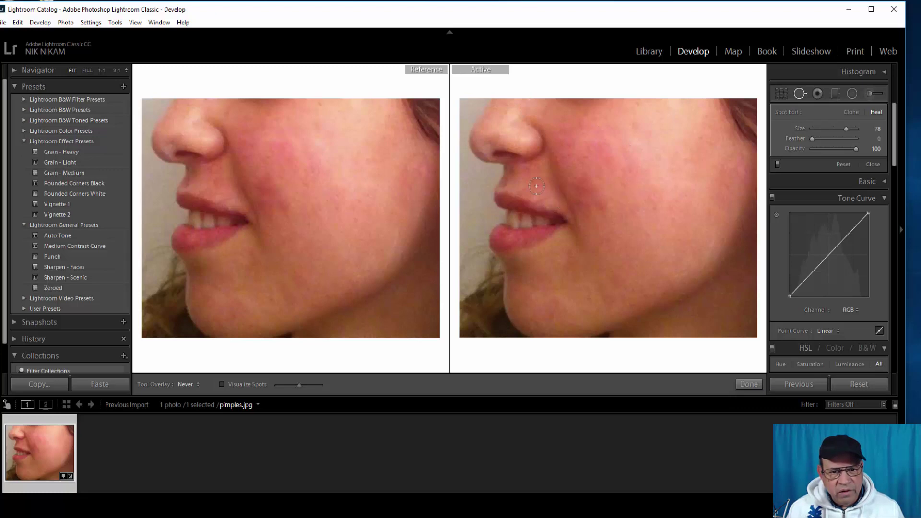
left_click(536, 168)
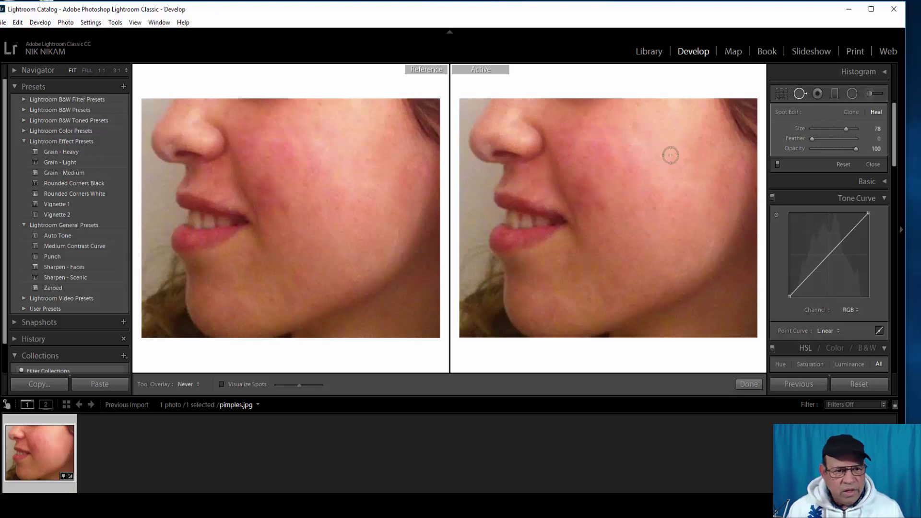
left_click(641, 133)
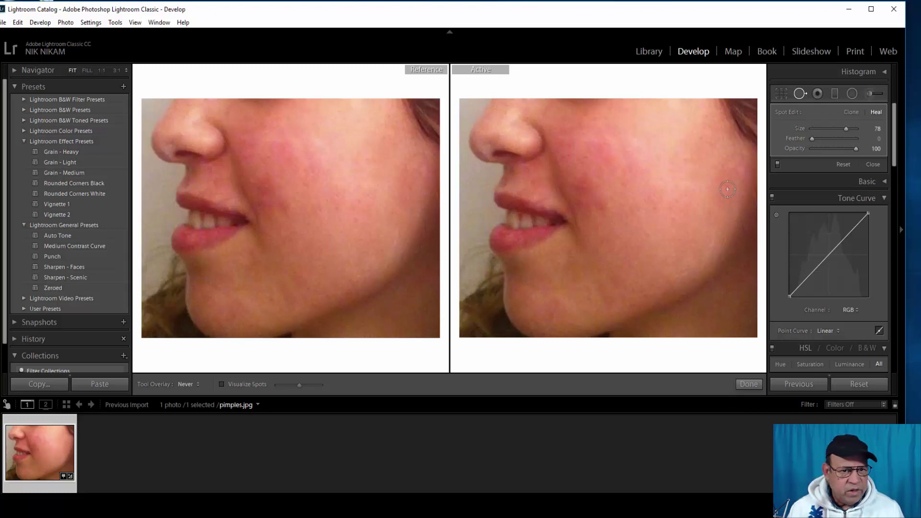
- Zoom in and out and toggle spot pins with H to check the healing, then close Spot Removal
key("z")
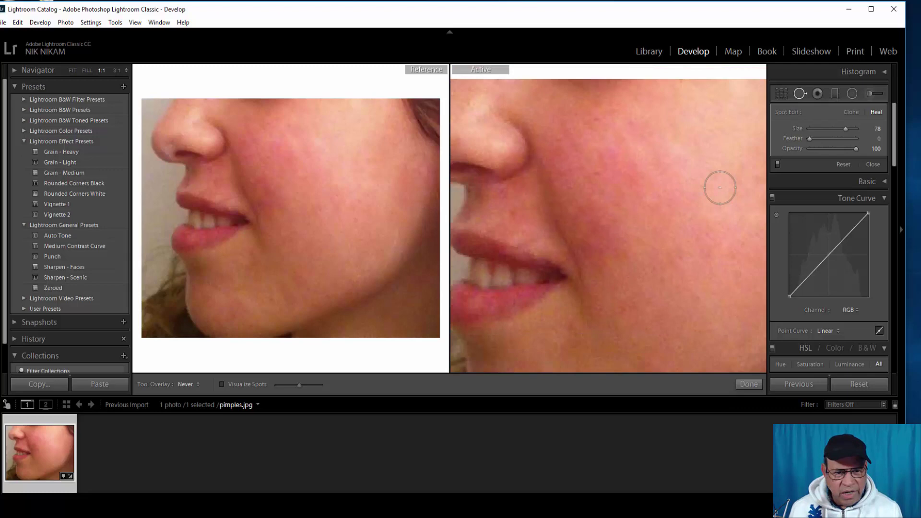
key("ctrl+minus")
key("ctrl+minus")
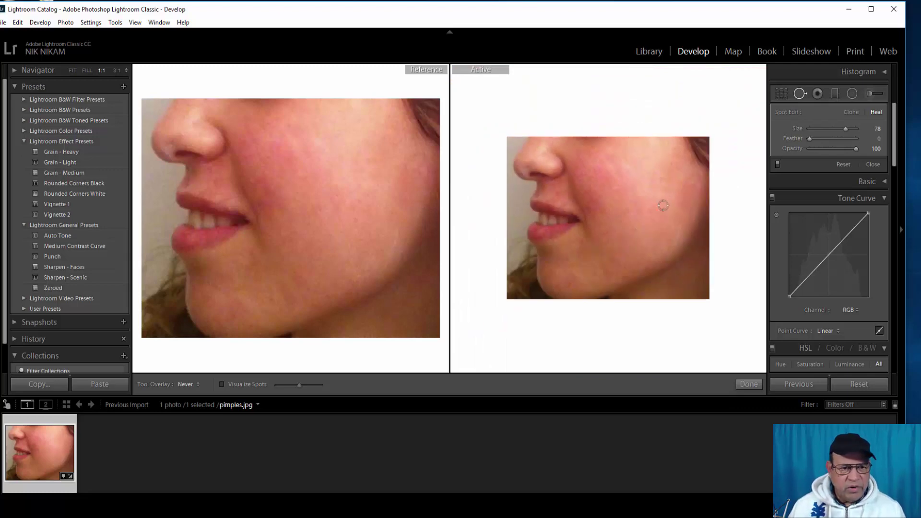
key("h")
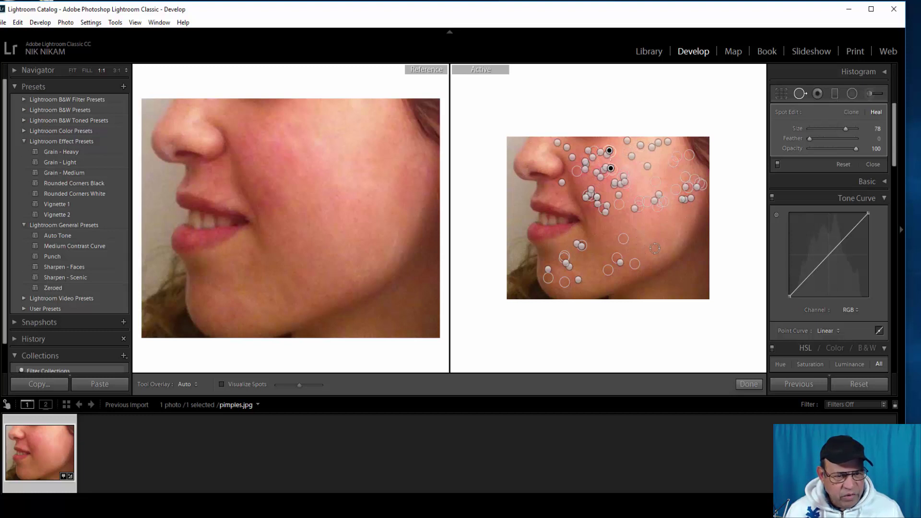
key("h")
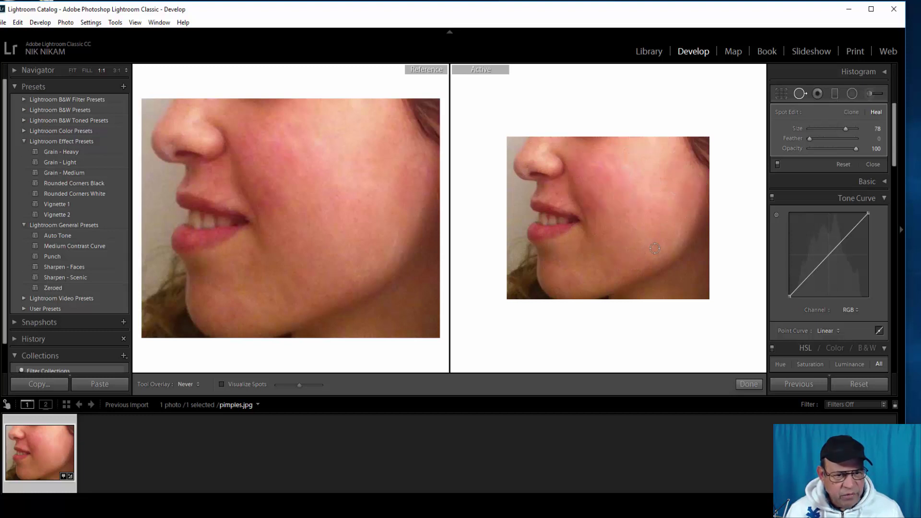
left_click(799, 92)
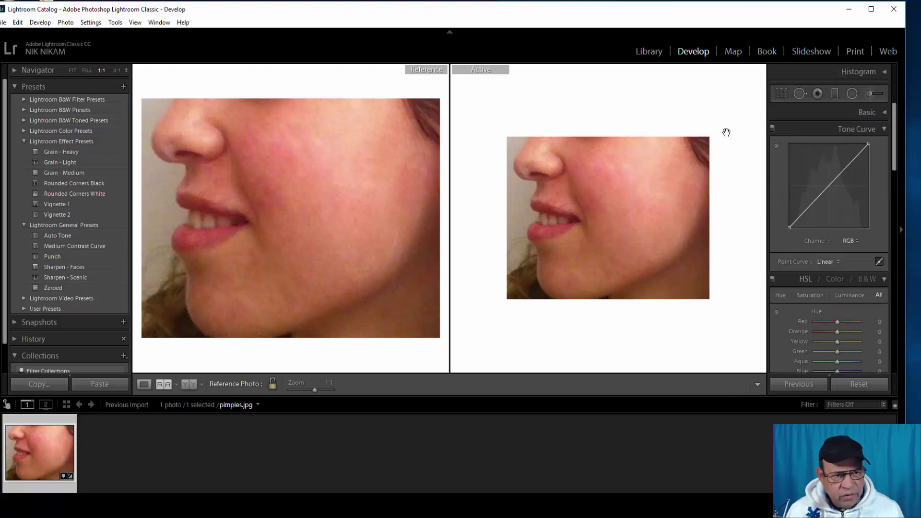
- Reselect Spot Removal at brush size 81 and heal the leftover cheek blemish near the nose
left_click(798, 93)
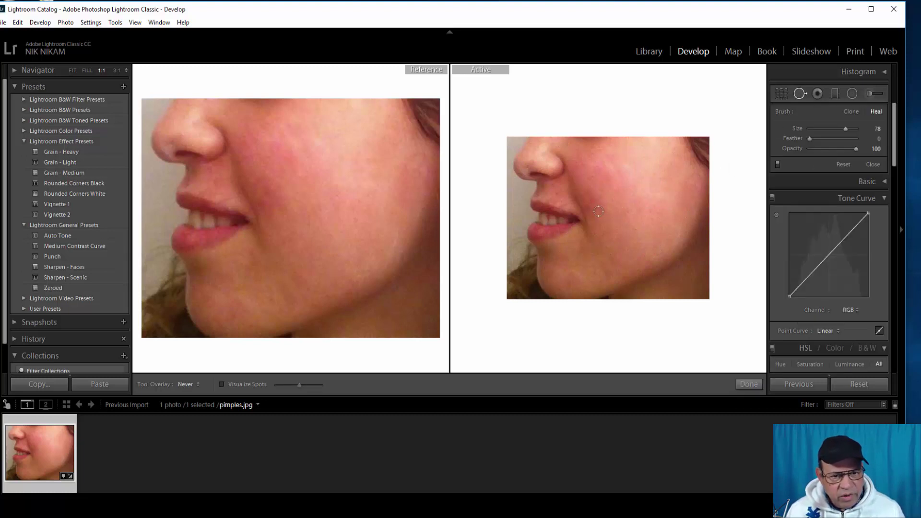
scroll(596, 198, "up", 1)
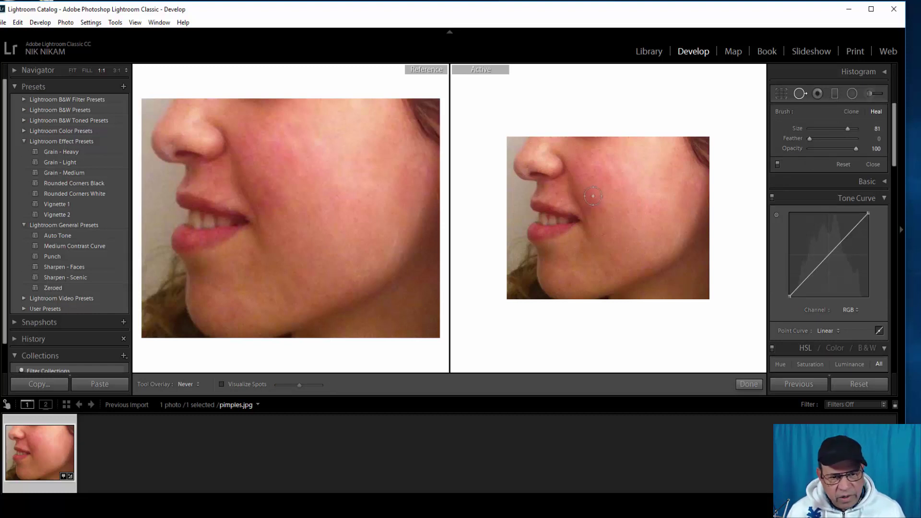
left_click(592, 196)
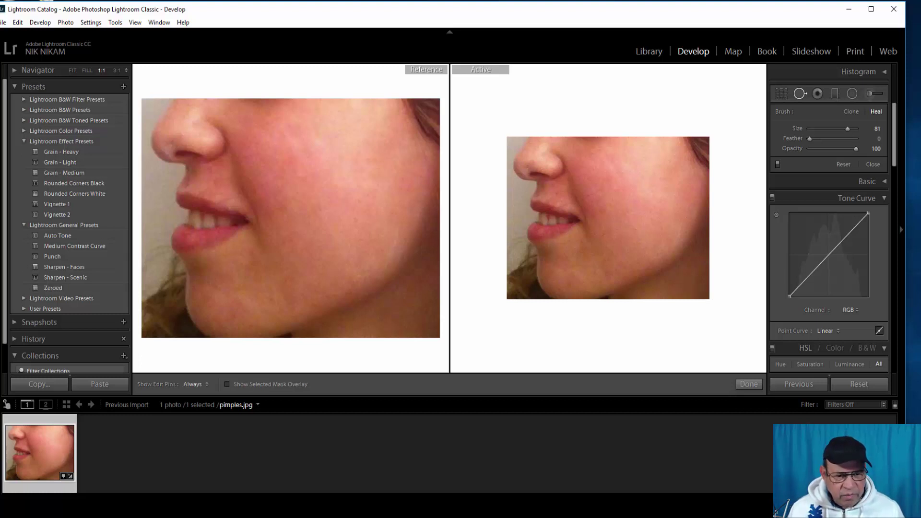
- Set the Adjustment Brush to the Soften Skin effect (Clarity −100, Sharpness 25)
key("k")
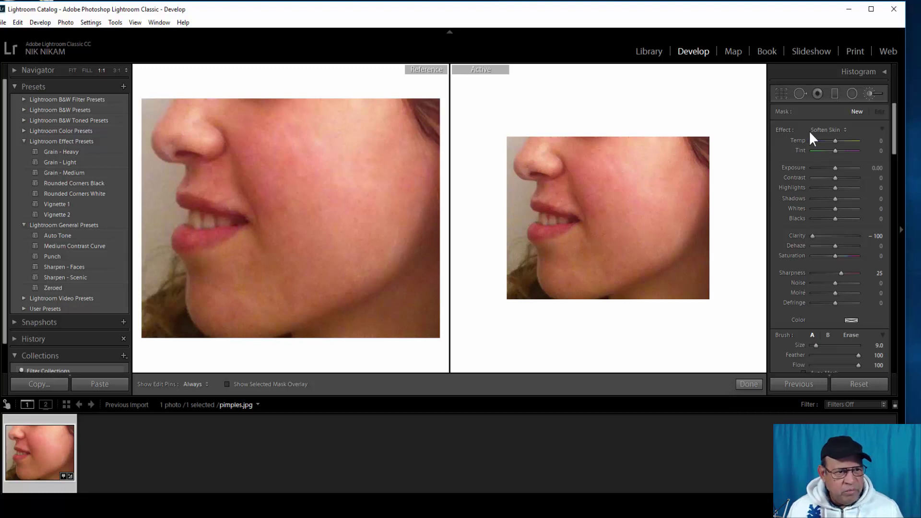
left_click(835, 127)
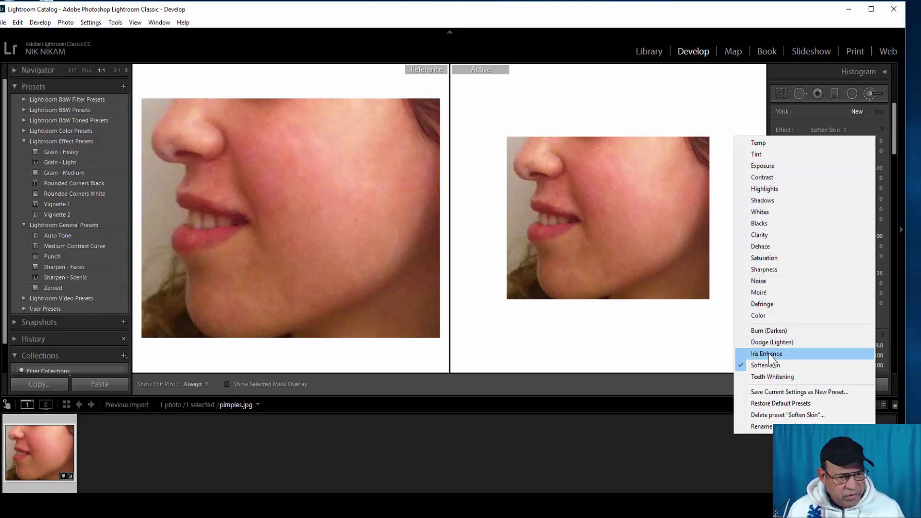
left_click(766, 366)
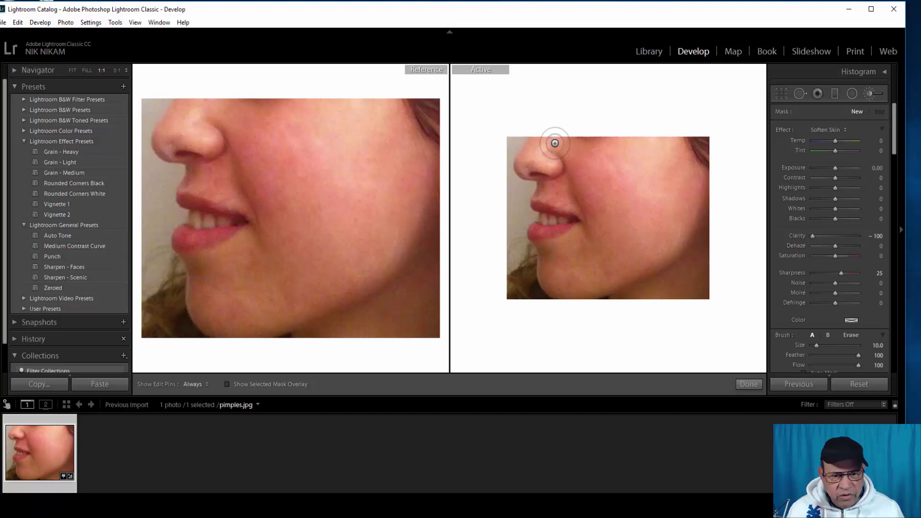
key("h")
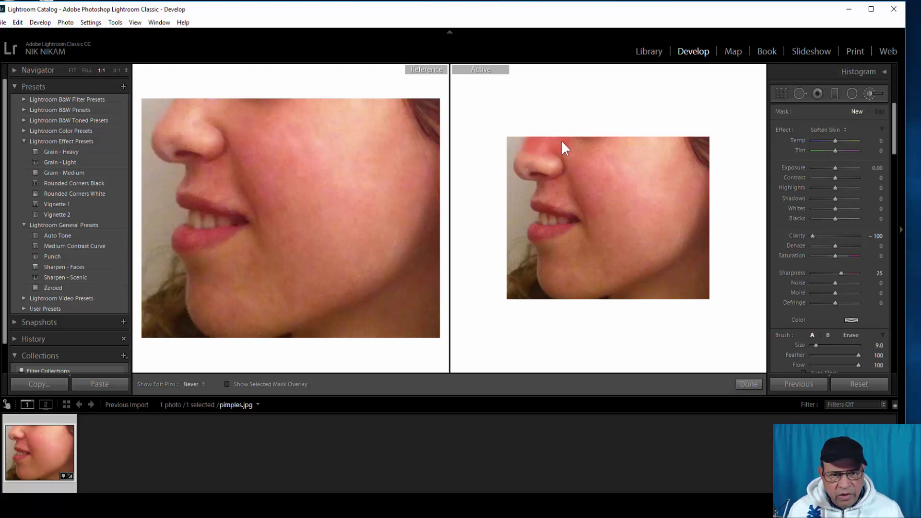
key("h")
key("h")
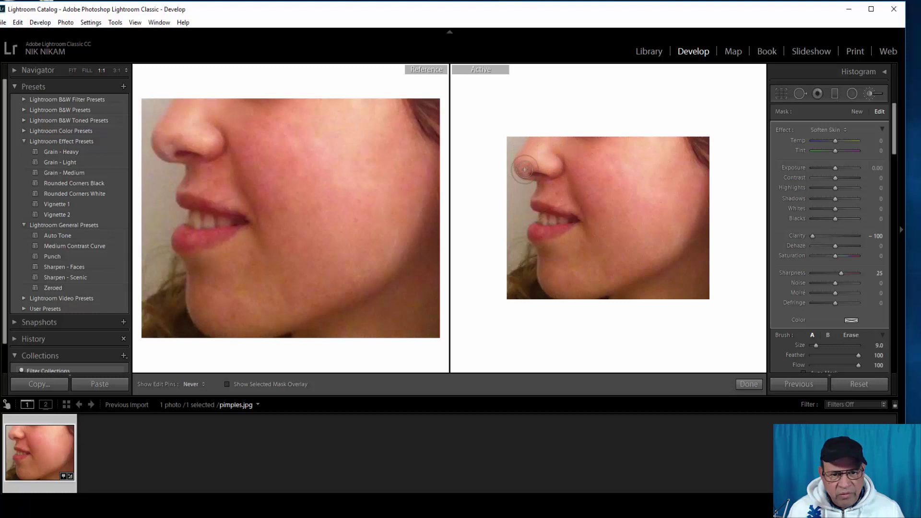
key("h")
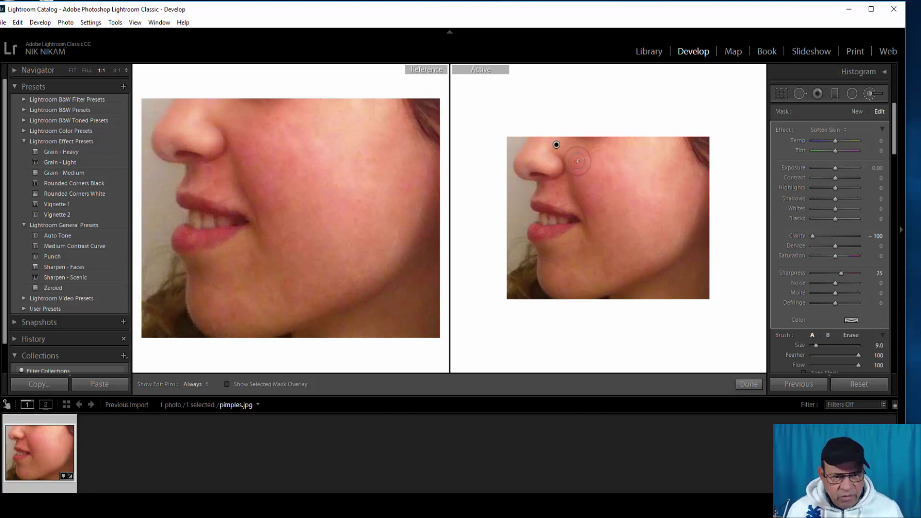
key("h")
- Paint Soften Skin over the cheek, chin, upper cheek and from nose to chin
mouse_move(605, 147)
left_mouse_down()
mouse_move(625, 162)
mouse_move(589, 181)
mouse_move(612, 176)
mouse_move(597, 181)
mouse_move(603, 194)
mouse_move(617, 185)
mouse_move(602, 207)
mouse_move(581, 168)
mouse_move(610, 192)
mouse_move(650, 160)
mouse_move(650, 185)
mouse_move(671, 157)
mouse_move(671, 187)
mouse_move(688, 157)
mouse_move(678, 182)
mouse_move(645, 172)
mouse_move(626, 202)
mouse_move(663, 193)
mouse_move(628, 220)
mouse_move(659, 211)
mouse_move(690, 184)
mouse_move(679, 152)
mouse_move(689, 193)
mouse_move(659, 257)
mouse_move(687, 228)
mouse_move(645, 256)
mouse_move(681, 237)
left_mouse_up()
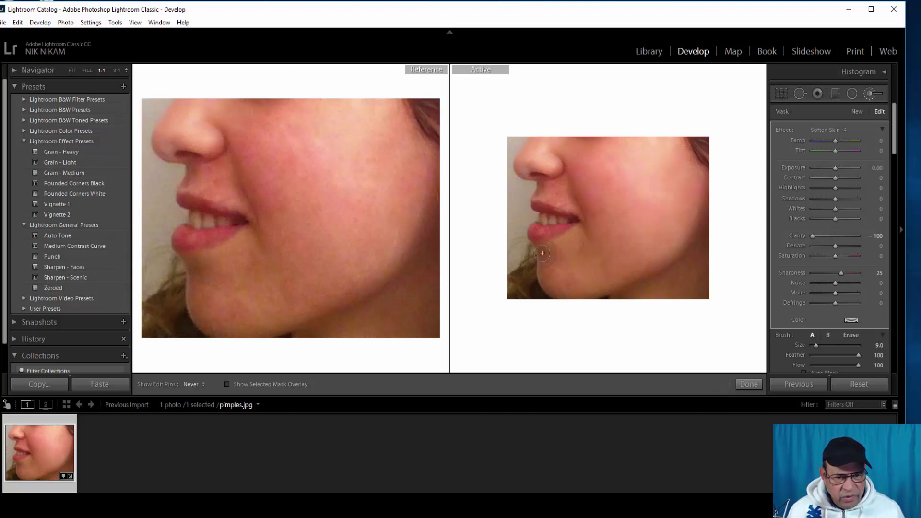
mouse_move(550, 285)
left_mouse_down()
mouse_move(566, 294)
mouse_move(574, 281)
left_mouse_up()
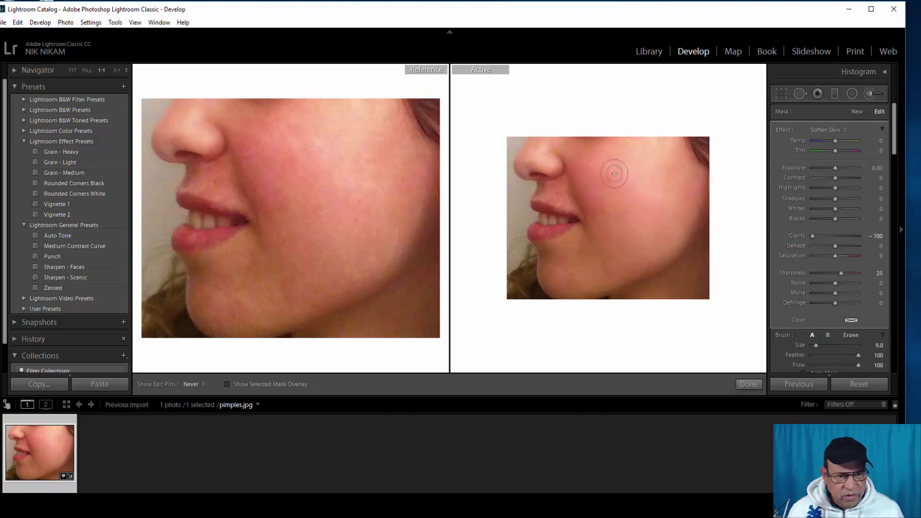
mouse_move(611, 163)
left_mouse_down()
mouse_move(597, 205)
mouse_move(622, 198)
mouse_move(625, 163)
mouse_move(644, 208)
mouse_move(674, 170)
mouse_move(668, 163)
mouse_move(678, 175)
mouse_move(676, 162)
mouse_move(658, 184)
mouse_move(676, 174)
mouse_move(664, 163)
mouse_move(680, 193)
mouse_move(676, 166)
mouse_move(694, 203)
mouse_move(698, 184)
mouse_move(676, 219)
mouse_move(691, 211)
mouse_move(689, 222)
mouse_move(667, 248)
mouse_move(637, 171)
mouse_move(594, 195)
left_mouse_up()
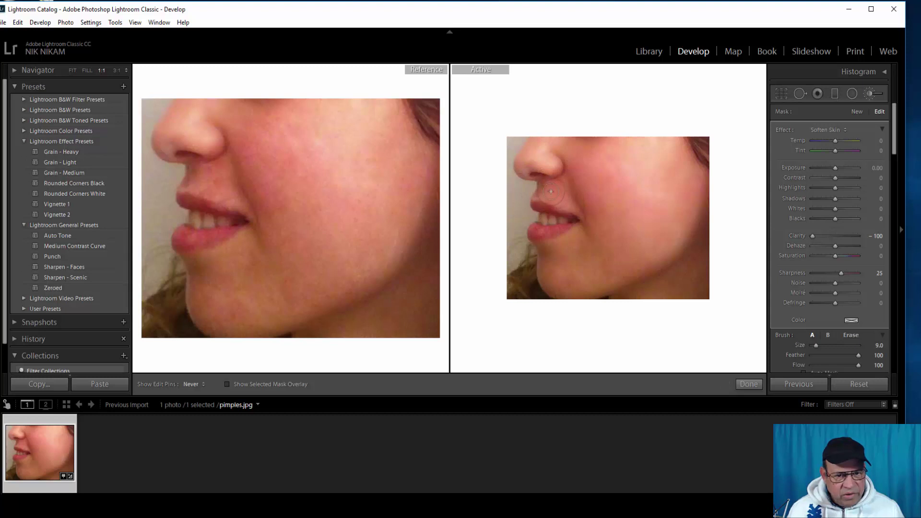
mouse_move(570, 193)
left_mouse_down()
mouse_move(575, 163)
mouse_move(561, 148)
mouse_move(588, 241)
left_mouse_up()
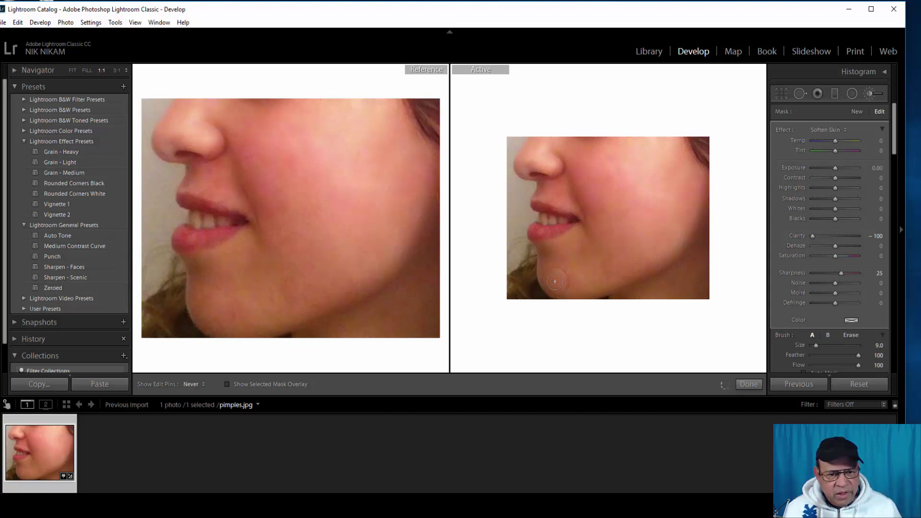
- Extend the softening around the nose and over more of the cheek, checking the edit pins
key("h")
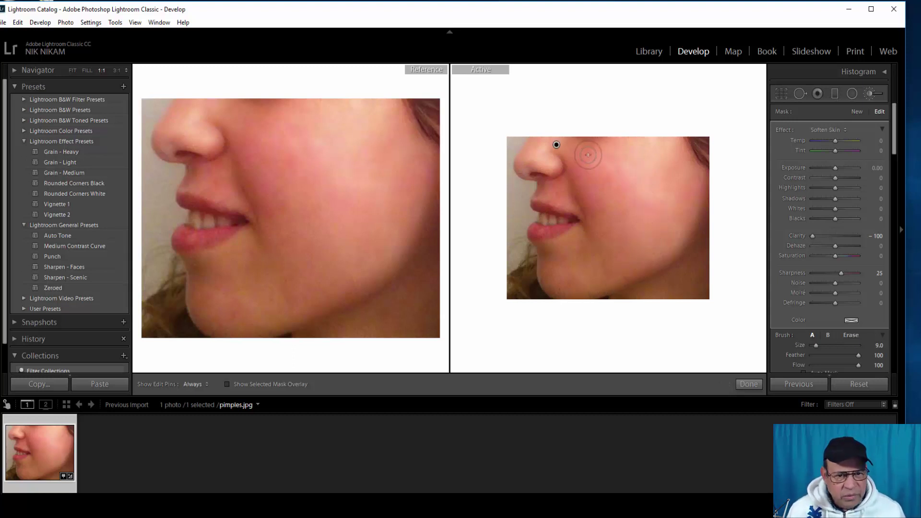
key("h")
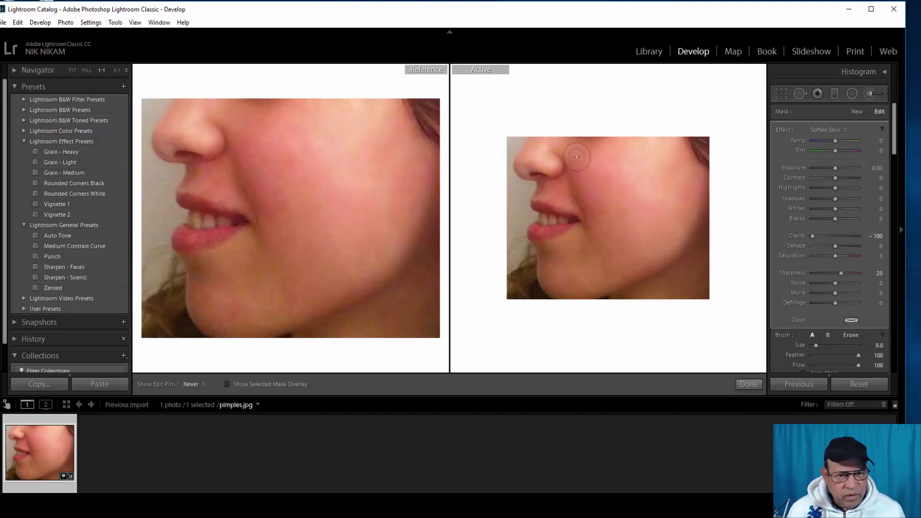
mouse_move(572, 184)
left_mouse_down()
mouse_move(549, 163)
mouse_move(509, 172)
mouse_move(536, 136)
mouse_move(538, 145)
left_mouse_up()
key("h")
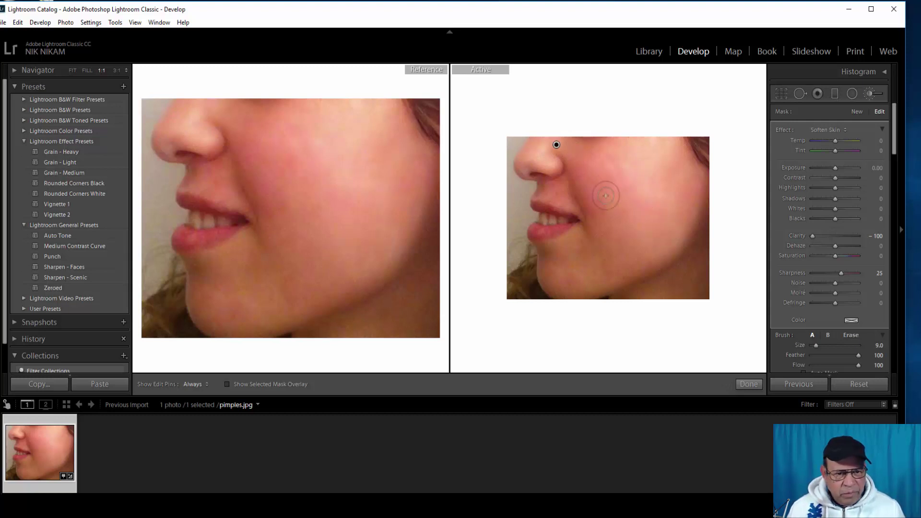
key("h")
mouse_move(679, 178)
left_mouse_down()
mouse_move(679, 211)
mouse_move(674, 175)
mouse_move(657, 210)
mouse_move(642, 210)
mouse_move(659, 176)
mouse_move(661, 199)
mouse_move(672, 164)
mouse_move(679, 206)
mouse_move(686, 170)
mouse_move(694, 194)
mouse_move(699, 189)
mouse_move(665, 254)
mouse_move(671, 234)
left_mouse_up()
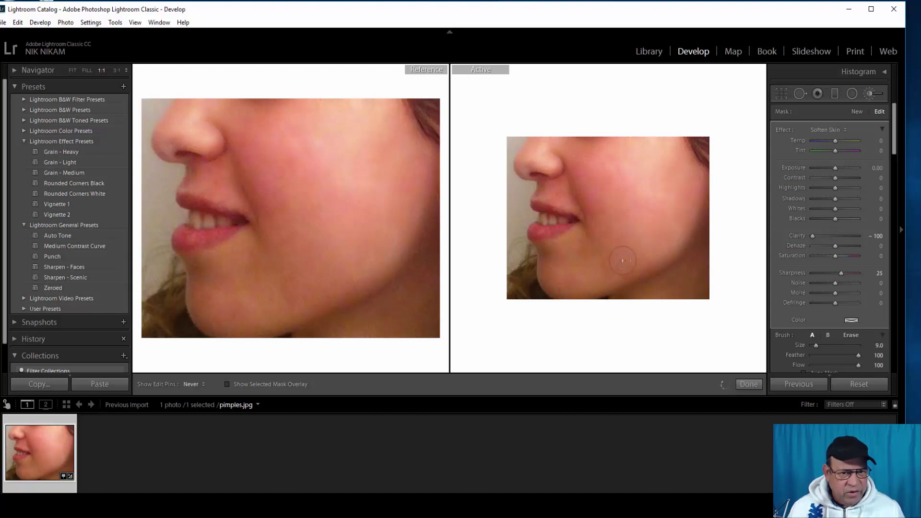
key("h")
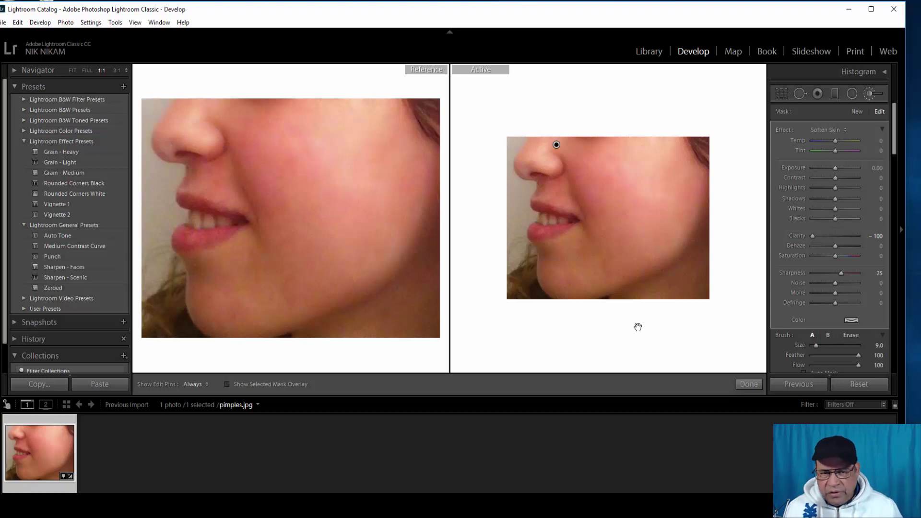
- Export the retouched pimples.jpg as one file to a hard-drive folder from the Library module
left_click(649, 53)
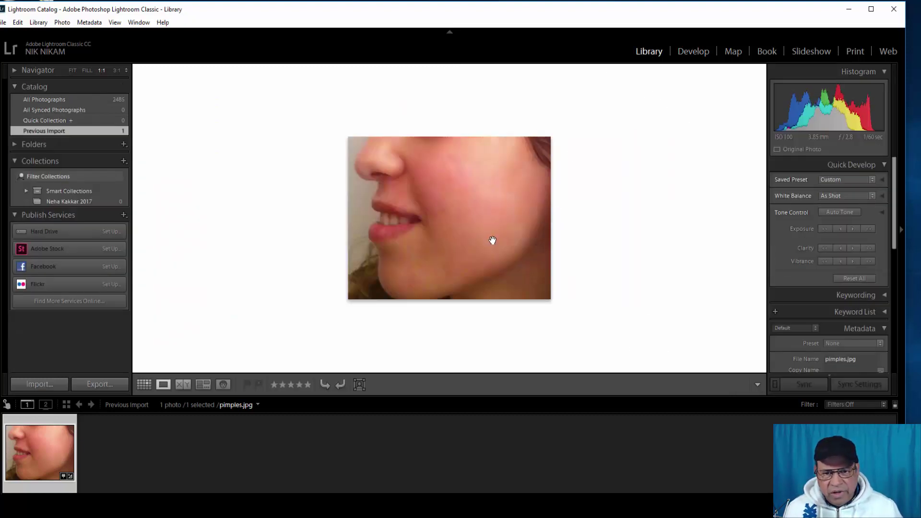
left_click(100, 385)
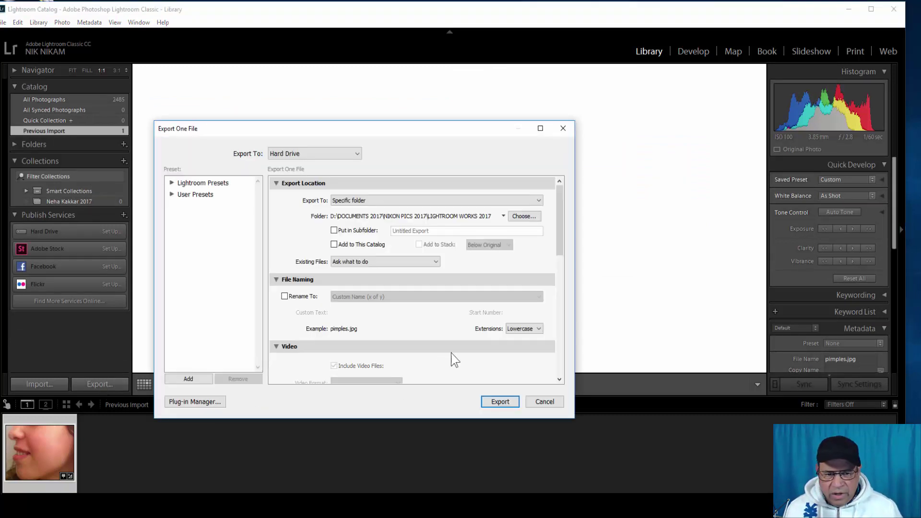
left_click_drag(560, 242, 555, 376)
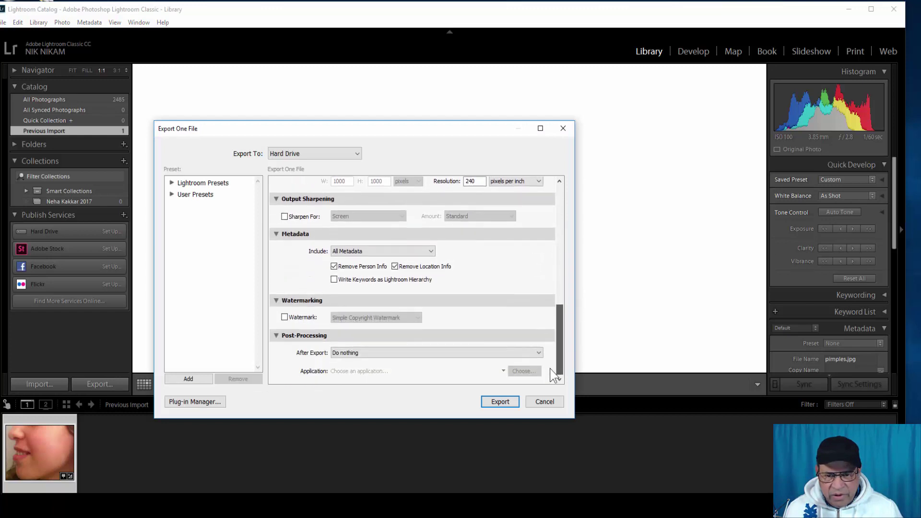
left_click(499, 401)
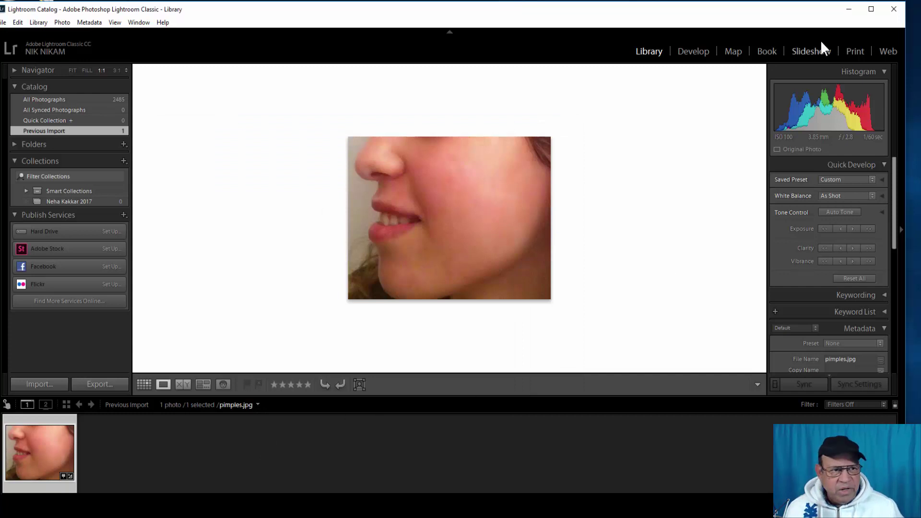
- Open the original pimples photo from the New folder in Photos, enlarge its window and zoom in
left_click(848, 9)
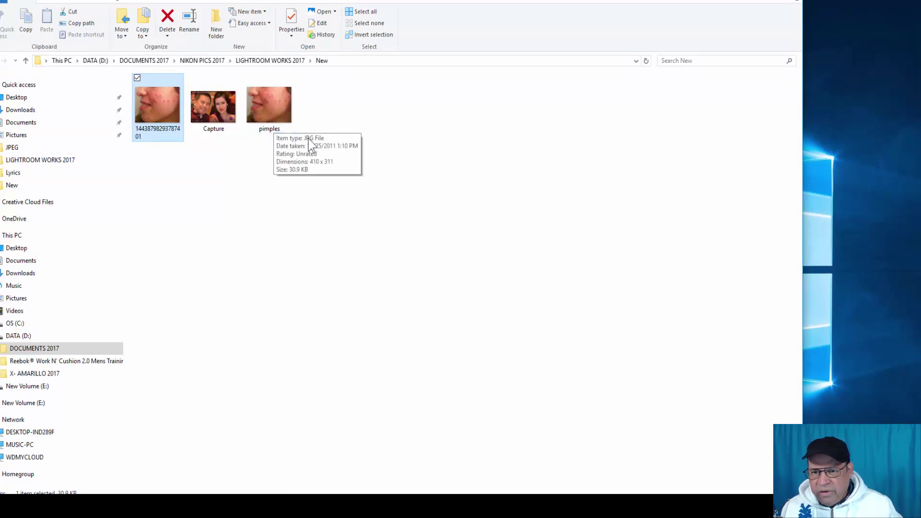
double_click(269, 119)
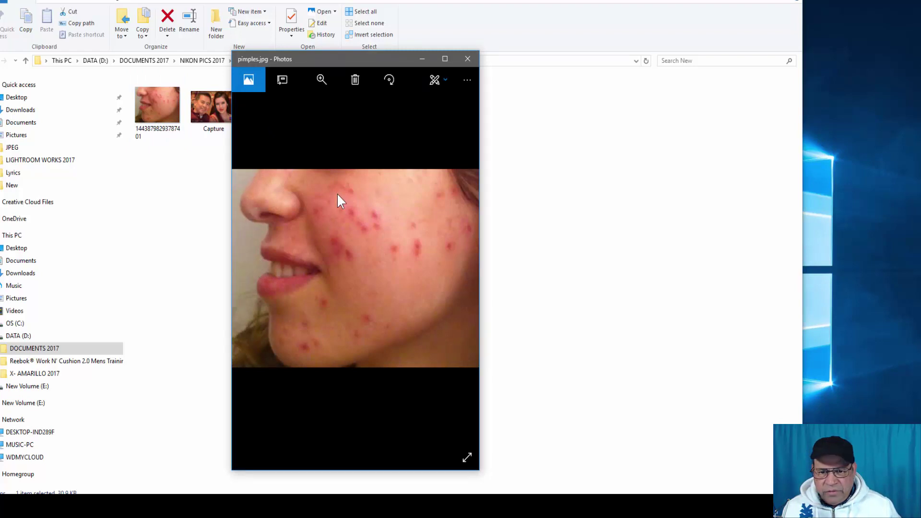
left_click_drag(316, 59, 156, 19)
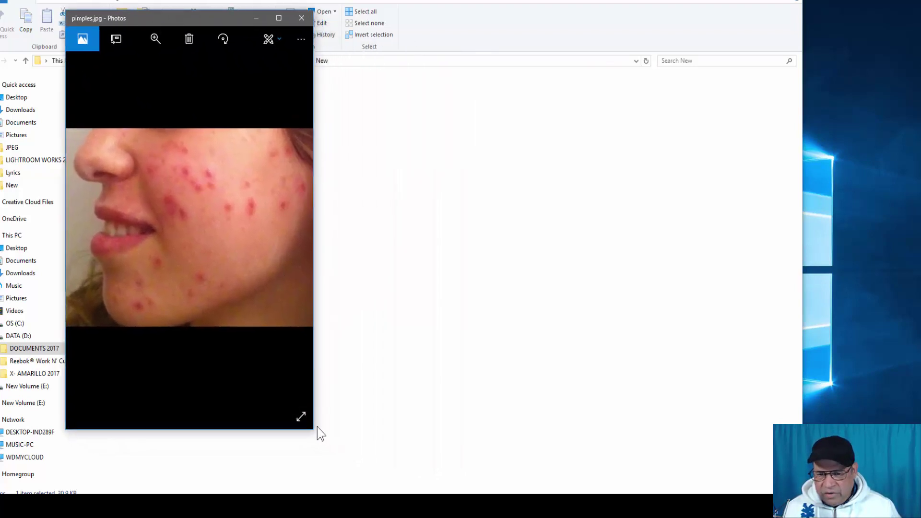
left_click_drag(317, 427, 540, 427)
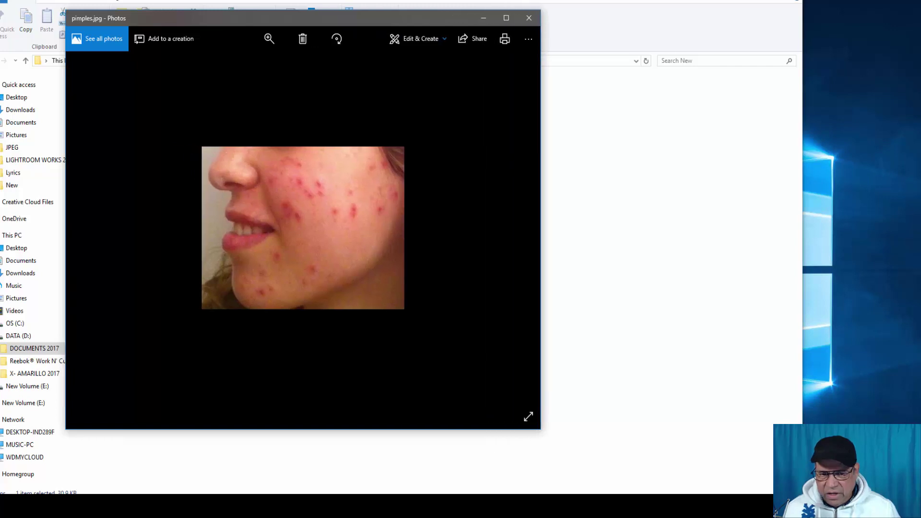
left_click_drag(454, 431, 453, 490)
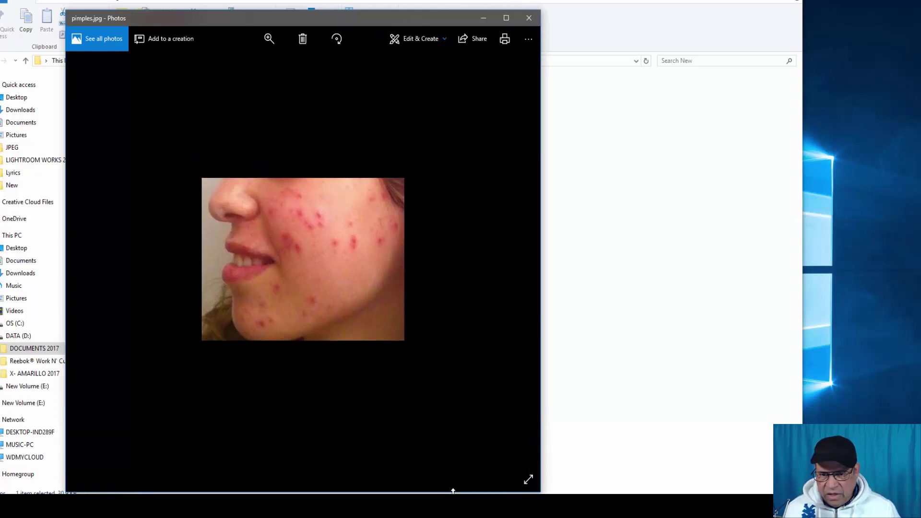
scroll(311, 239, "up", 4)
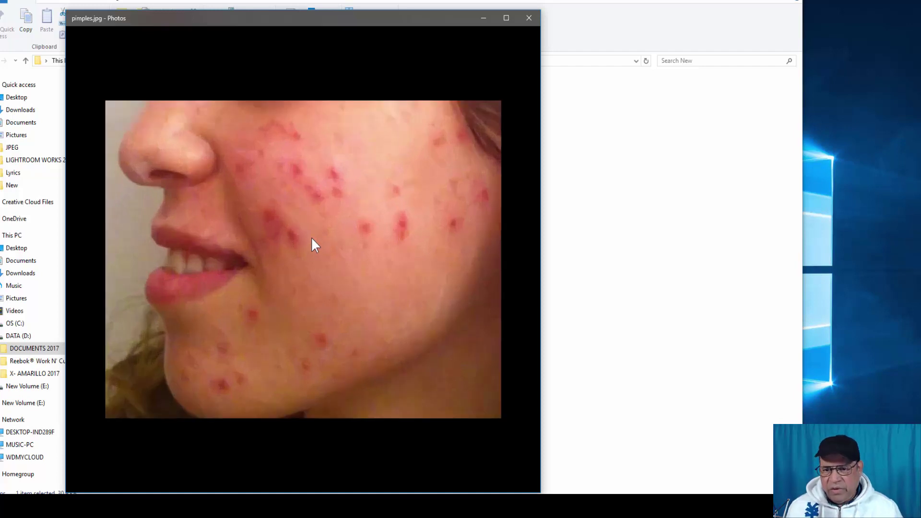
scroll(312, 238, "down", 1)
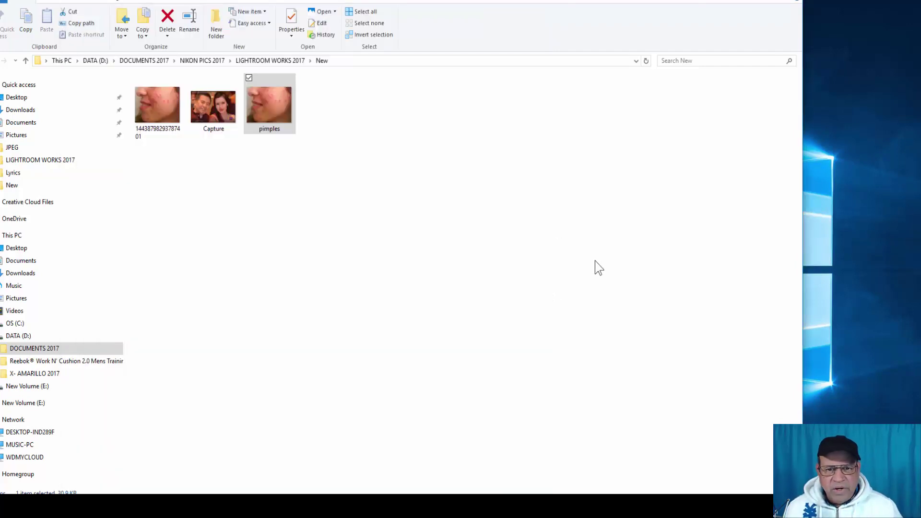
left_click(547, 285)
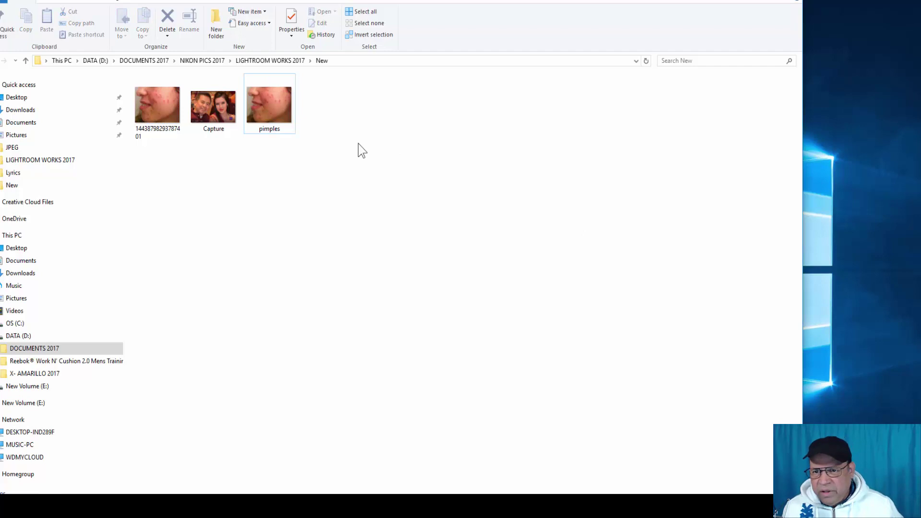
- Open the exported pimples.jpg from LIGHTROOM WORKS 2017 and arrange it beside the original photo
left_click(286, 61)
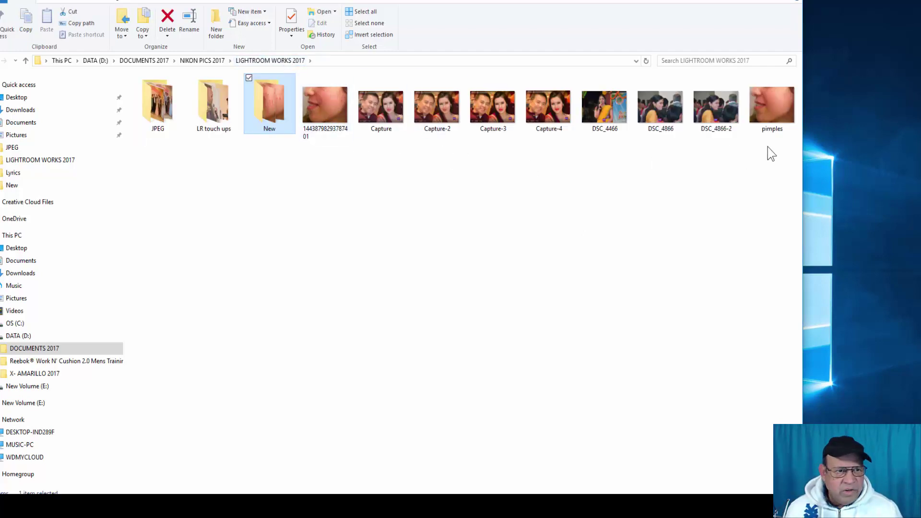
double_click(770, 123)
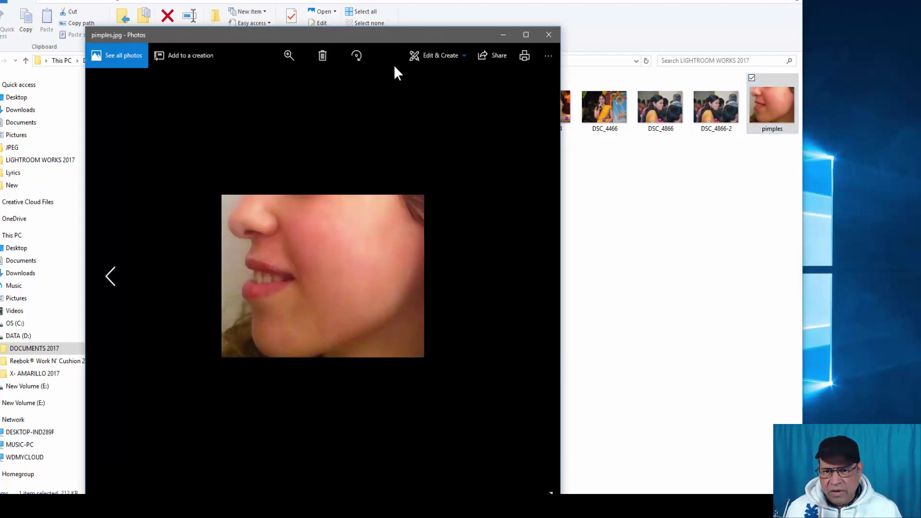
left_click_drag(356, 36, 566, 43)
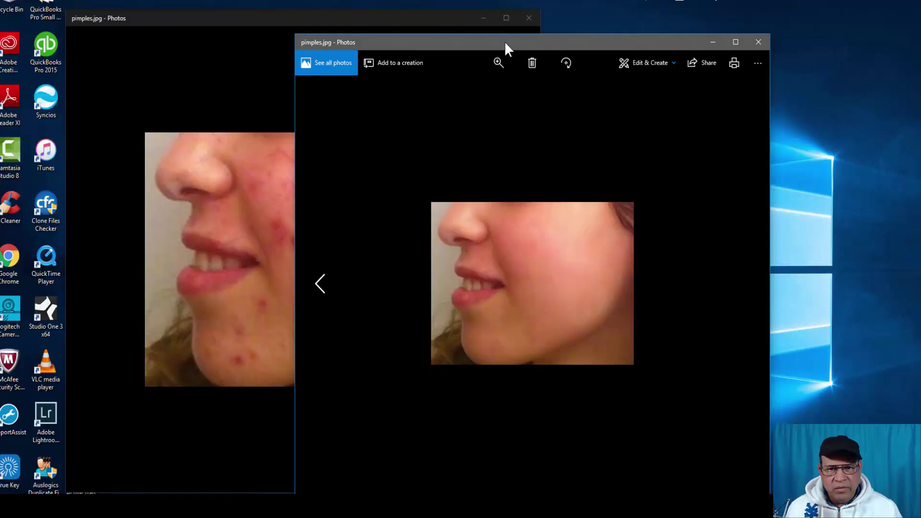
left_click_drag(504, 41, 674, 27)
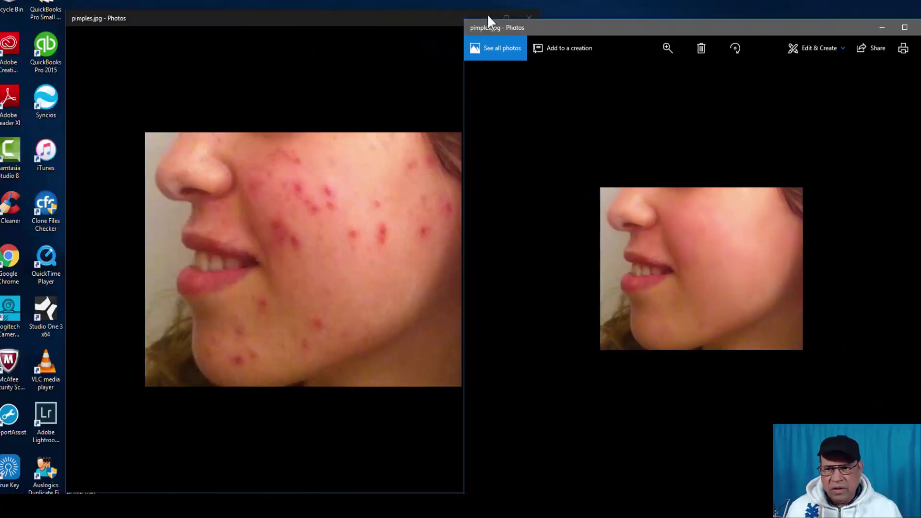
left_click_drag(264, 12, 185, 14)
left_click_drag(683, 30, 679, 14)
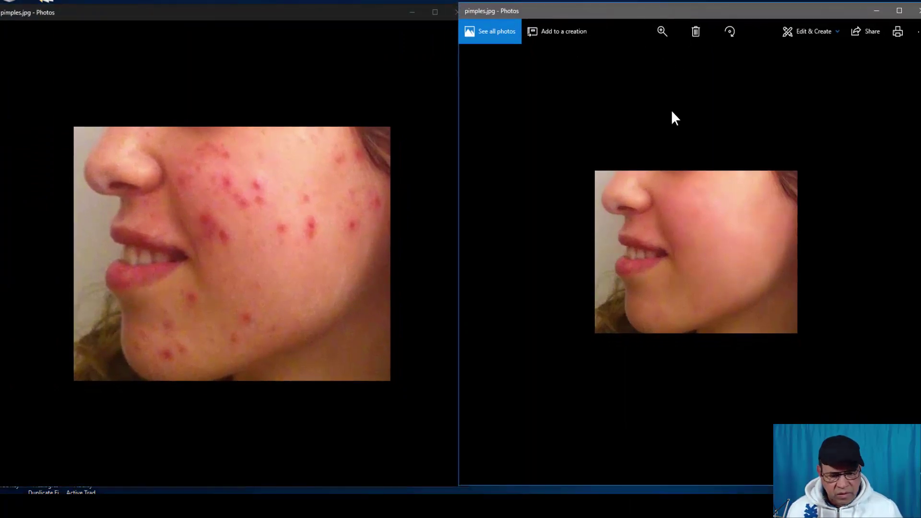